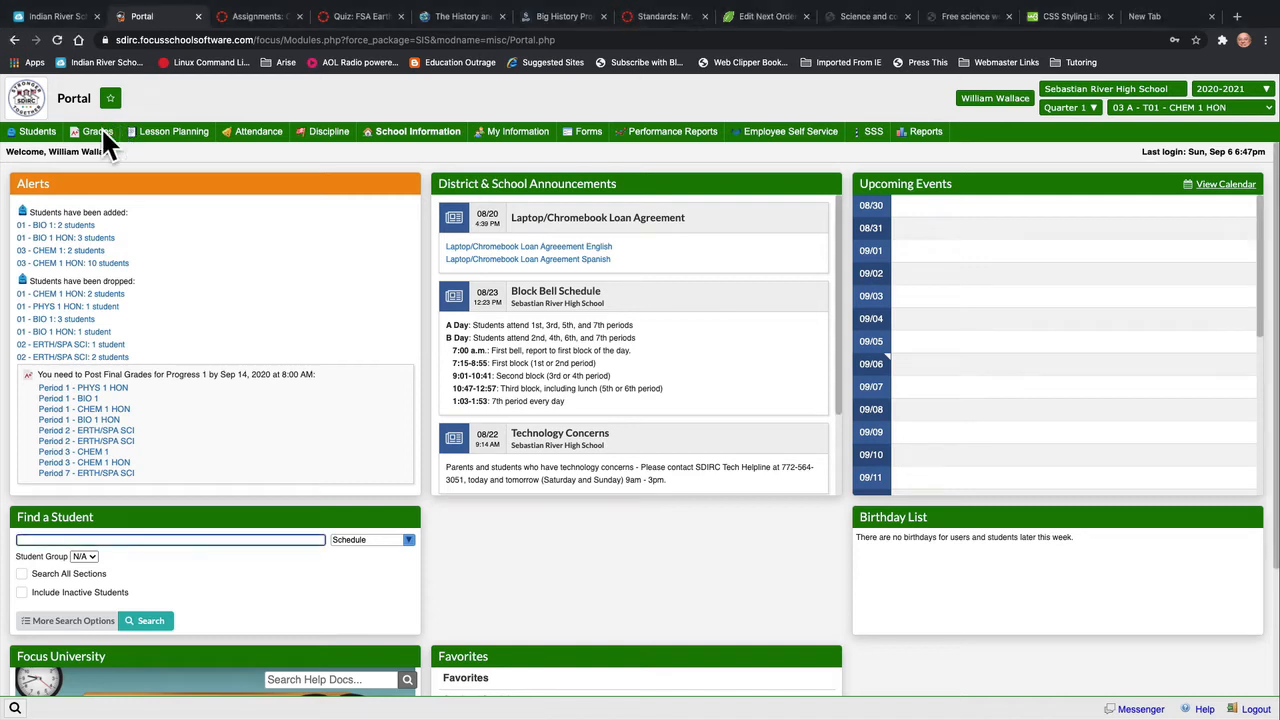
Open the Gradebook Categories & Assignments page to view the class's assignment categories and their weights
{"action": "left_click", "coordinate": [103, 128]}
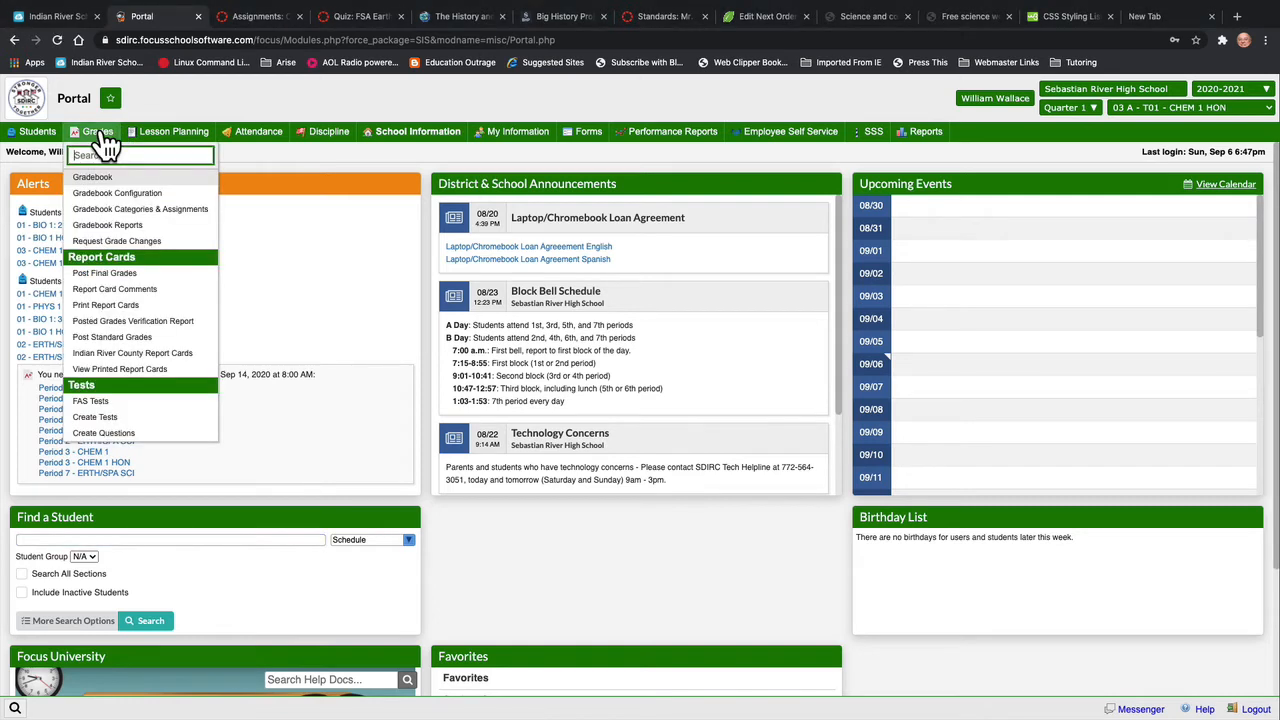
{"action": "left_click", "coordinate": [118, 216]}
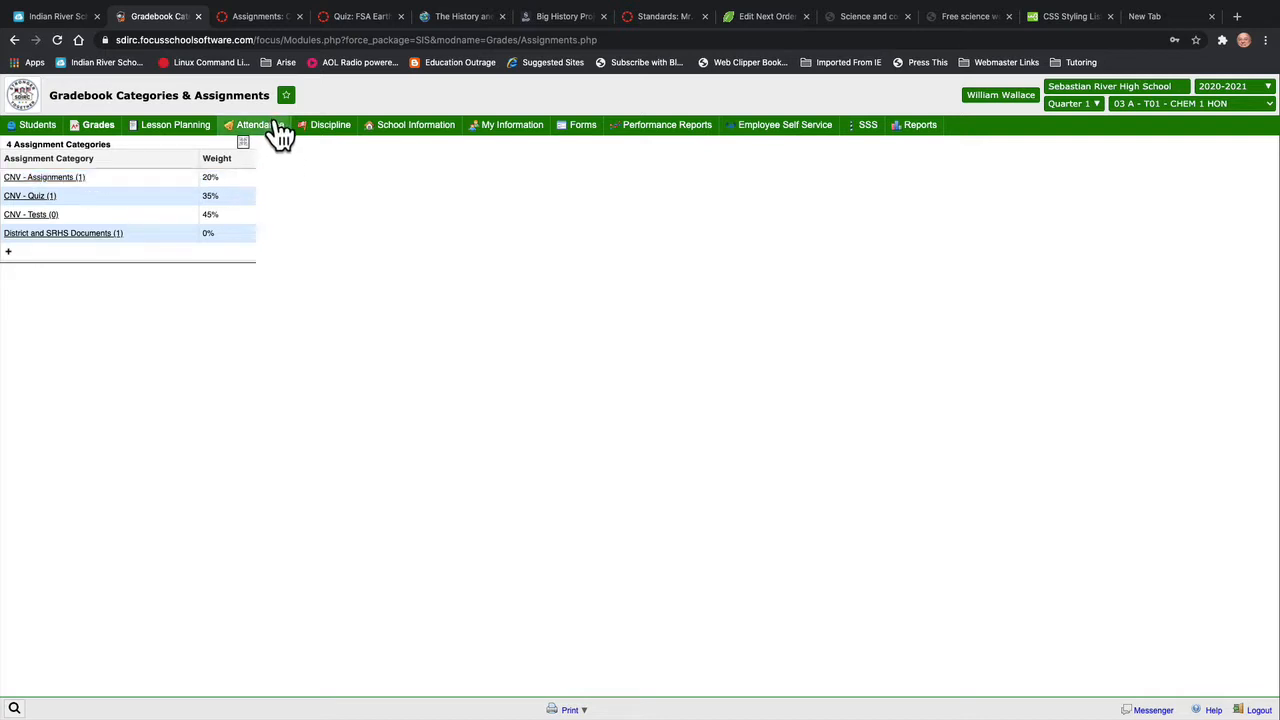
Switch to Canvas and inspect the String Tying Activity's assignment group, Sync to Focus and due date settings in edit mode, leaving without saving
{"action": "left_click", "coordinate": [257, 18]}
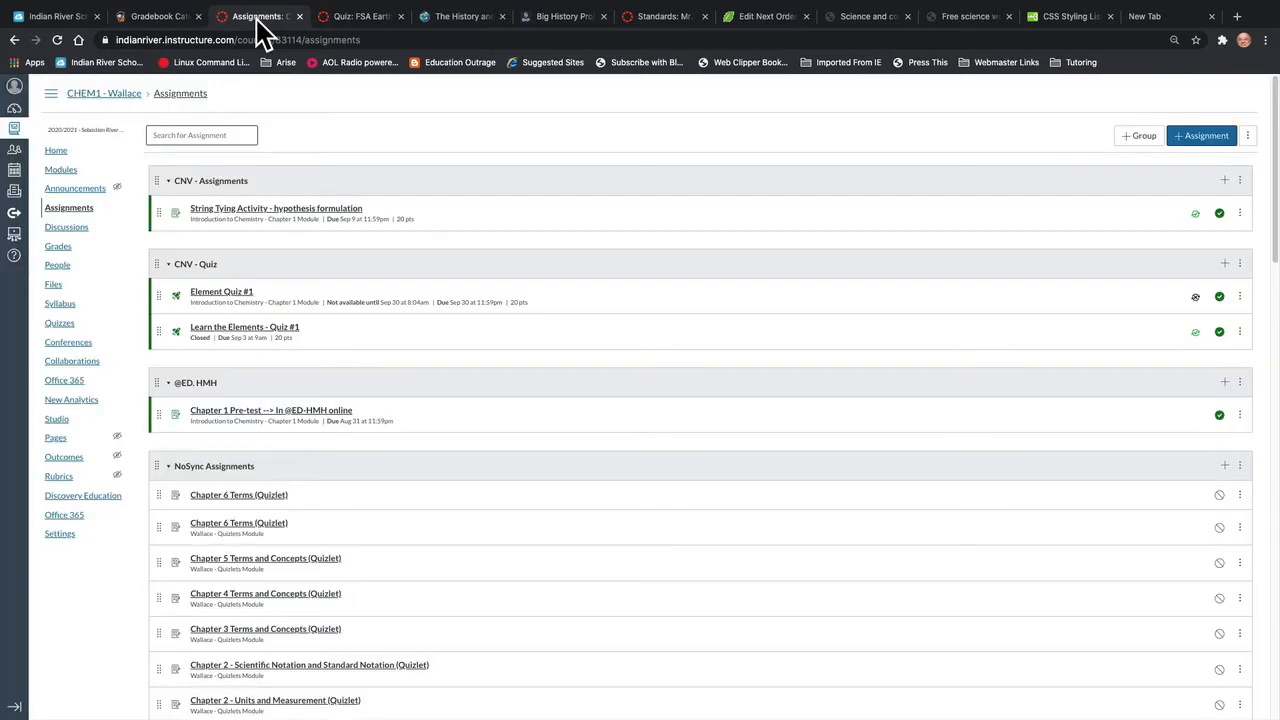
{"action": "left_click", "coordinate": [296, 224]}
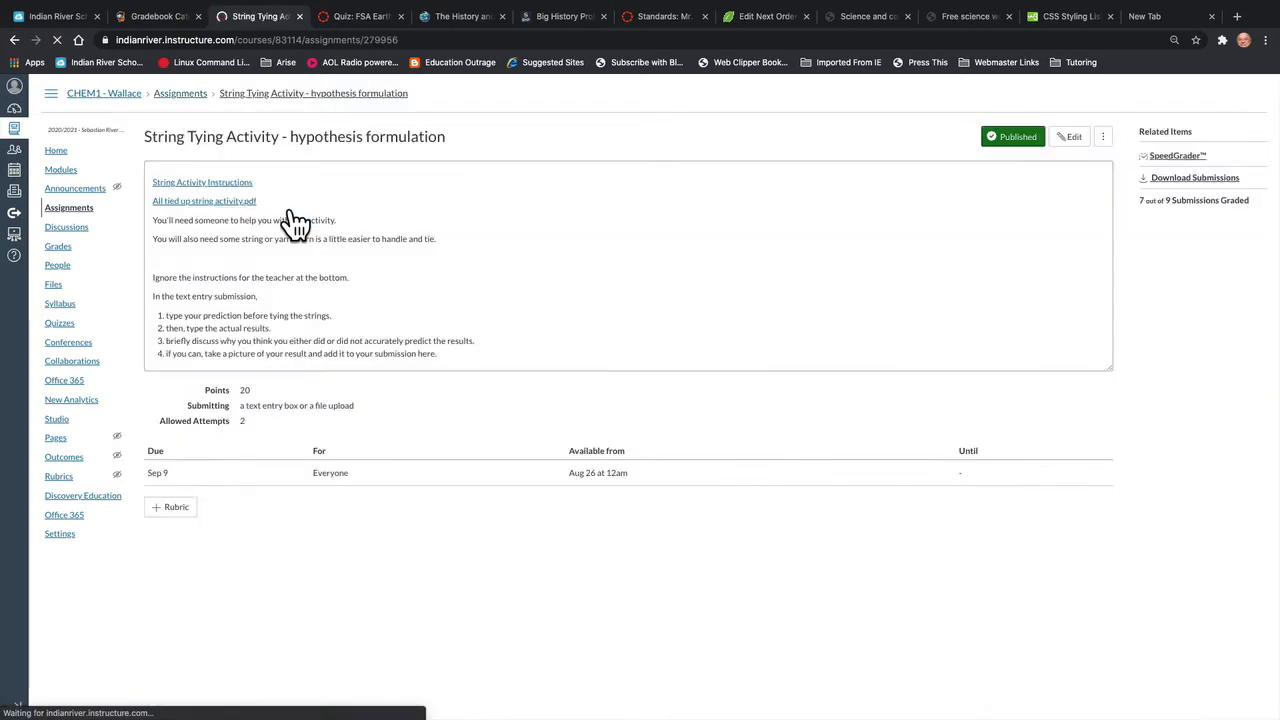
{"action": "left_click", "coordinate": [1067, 136]}
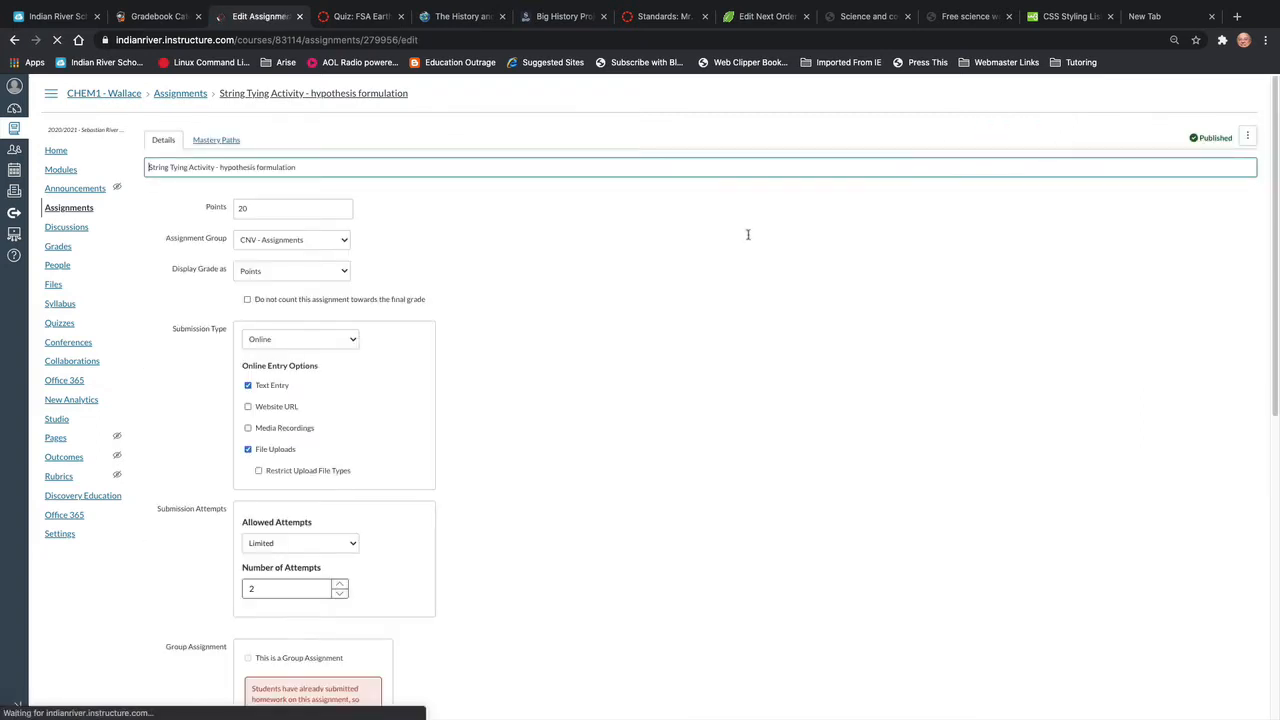
{"action": "scroll", "coordinate": [686, 262], "scroll_direction": "down", "scroll_amount": 2}
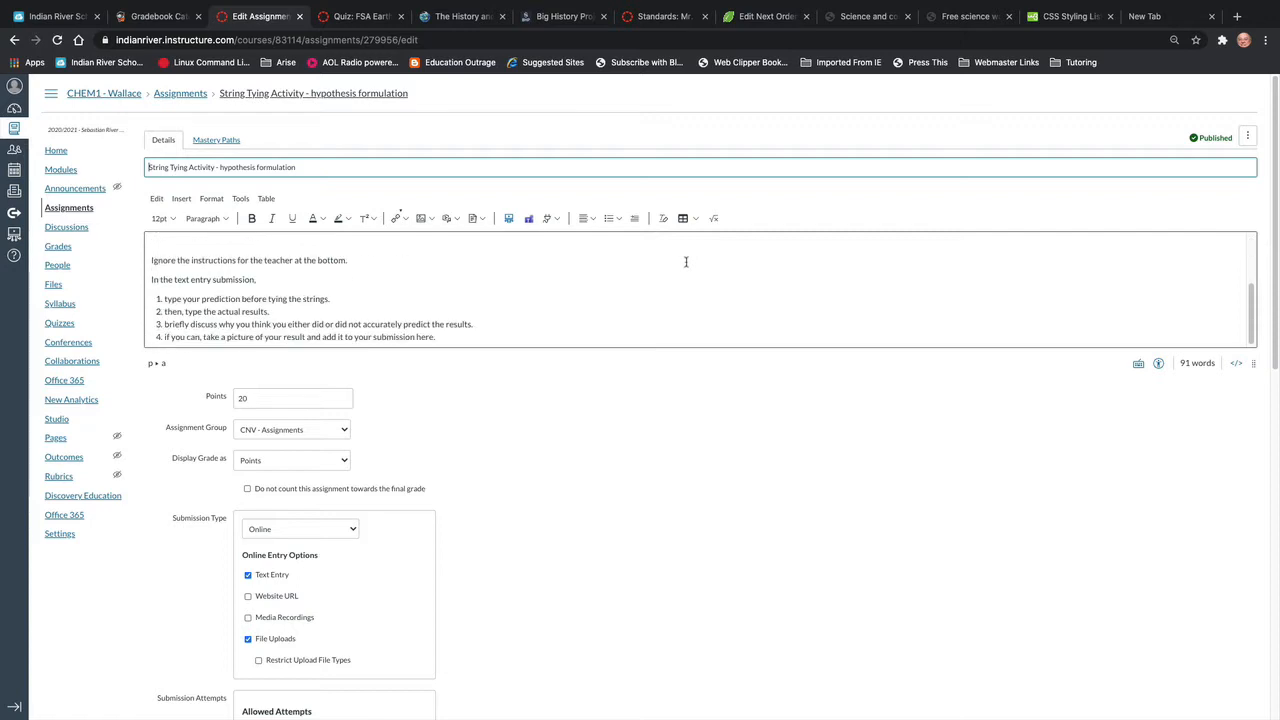
{"action": "scroll", "coordinate": [622, 457], "scroll_direction": "down", "scroll_amount": 5}
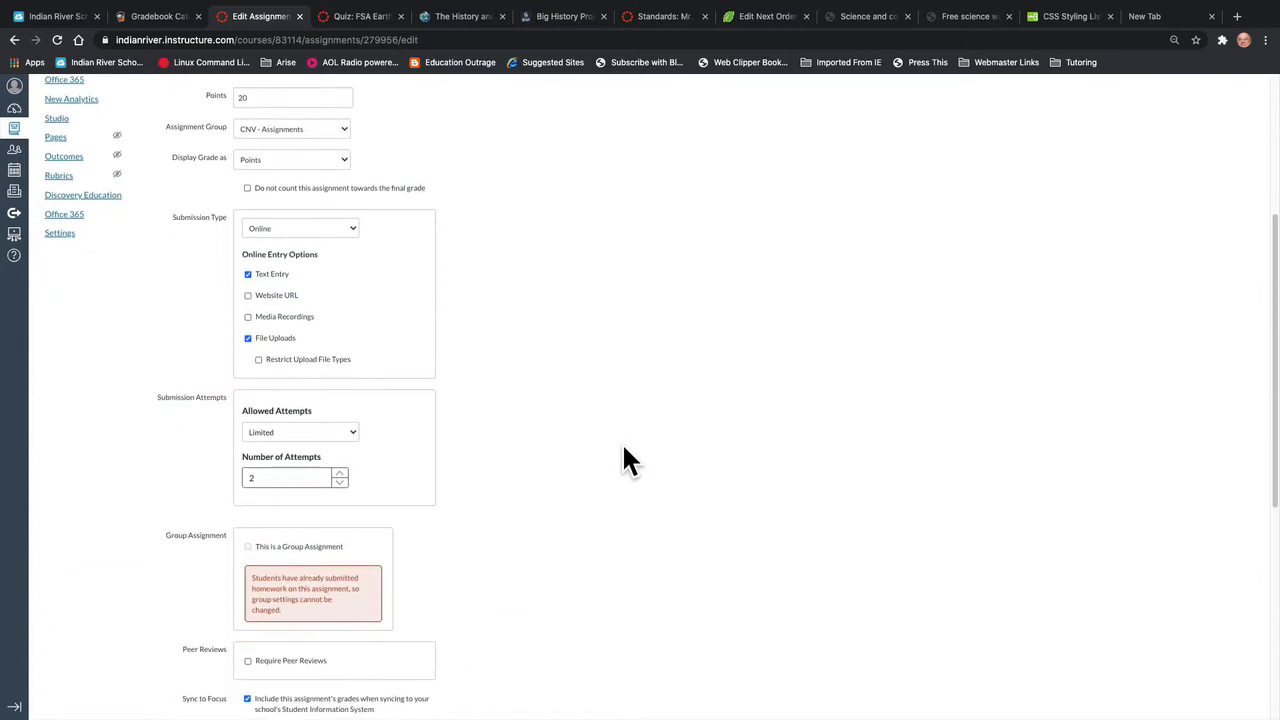
{"action": "scroll", "coordinate": [623, 457], "scroll_direction": "up", "scroll_amount": 2}
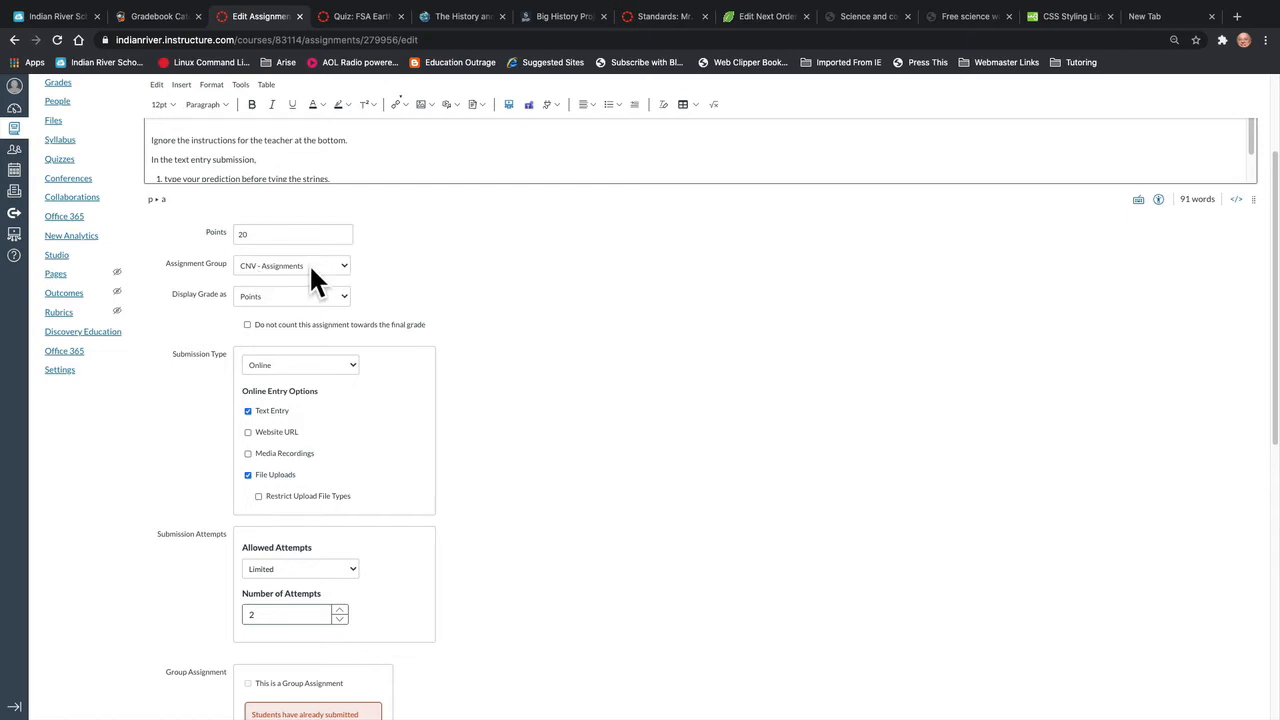
{"action": "scroll", "coordinate": [631, 404], "scroll_direction": "down", "scroll_amount": 4}
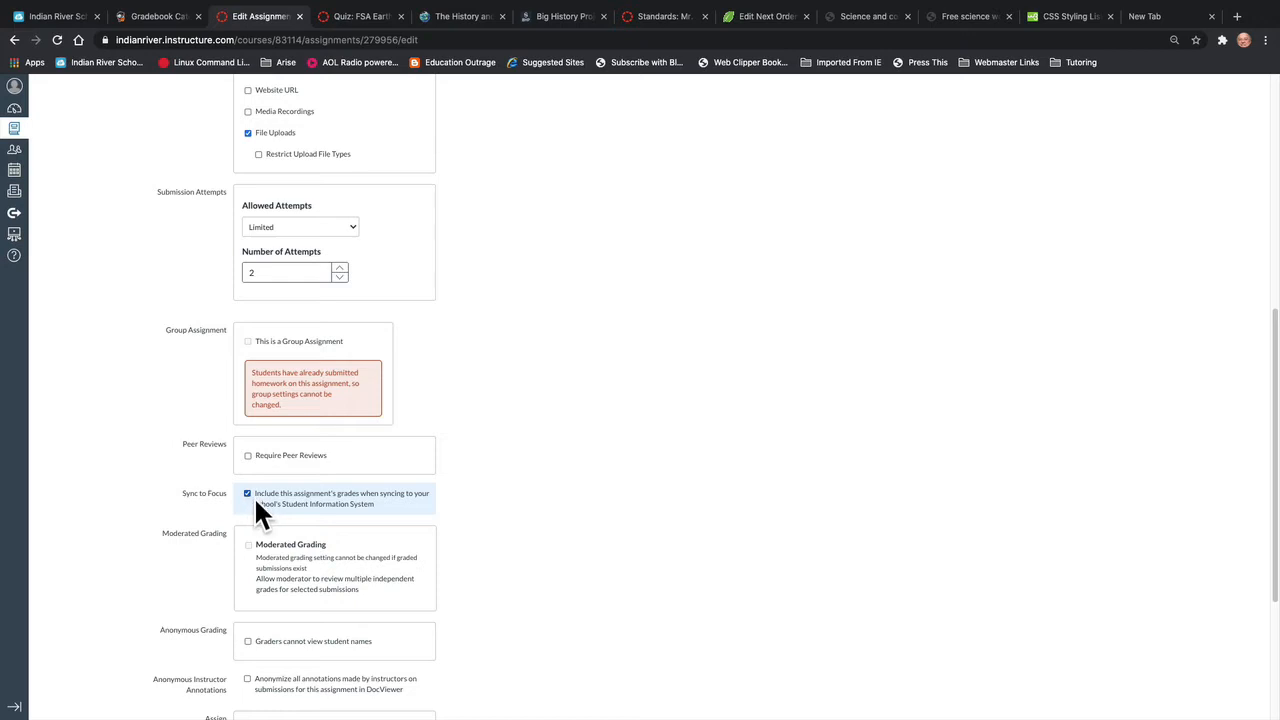
{"action": "scroll", "coordinate": [614, 486], "scroll_direction": "down", "scroll_amount": 3}
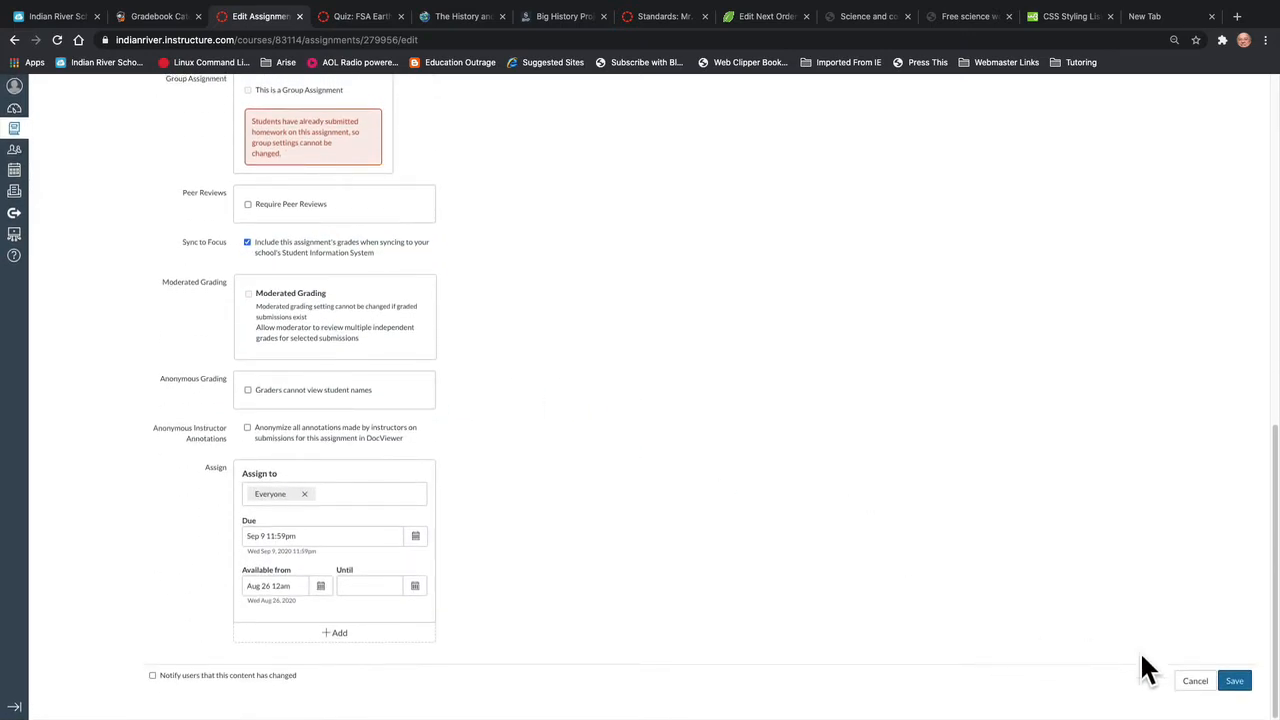
{"action": "left_click", "coordinate": [1197, 687]}
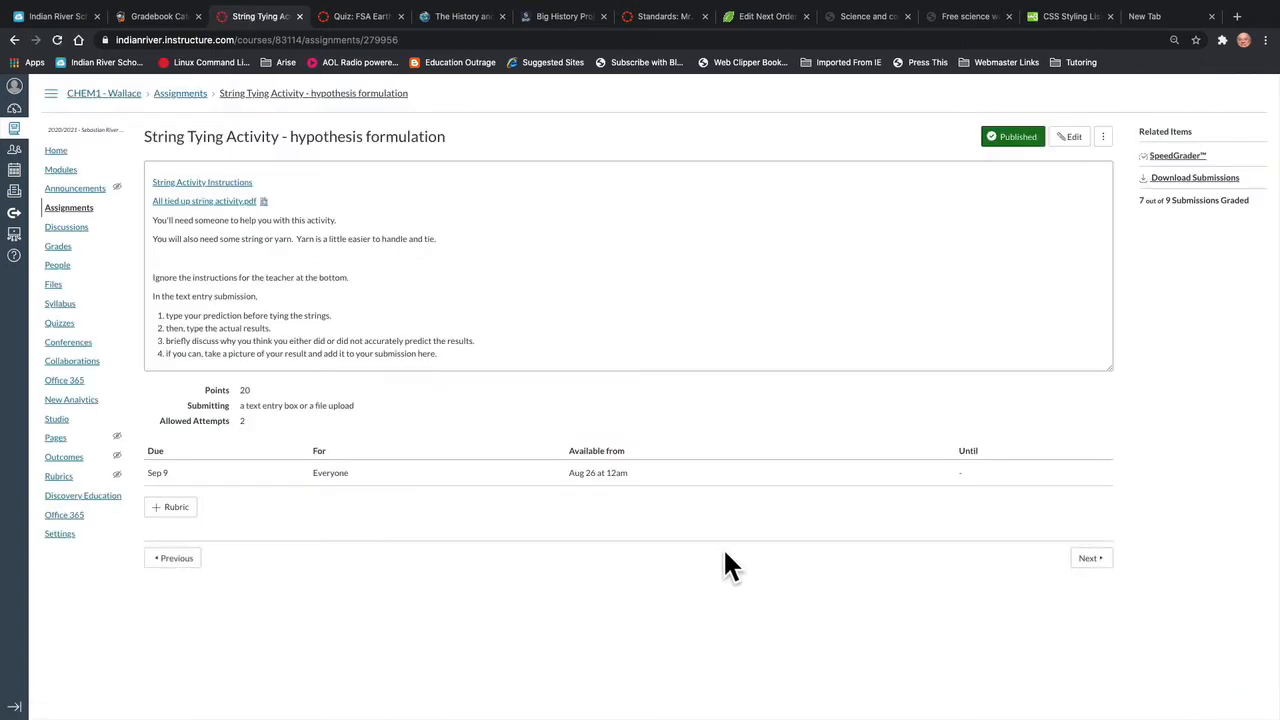
Return to the course's assignments list, then open its gradebook and start Sync to Gradepassback Service
{"action": "left_click", "coordinate": [180, 95]}
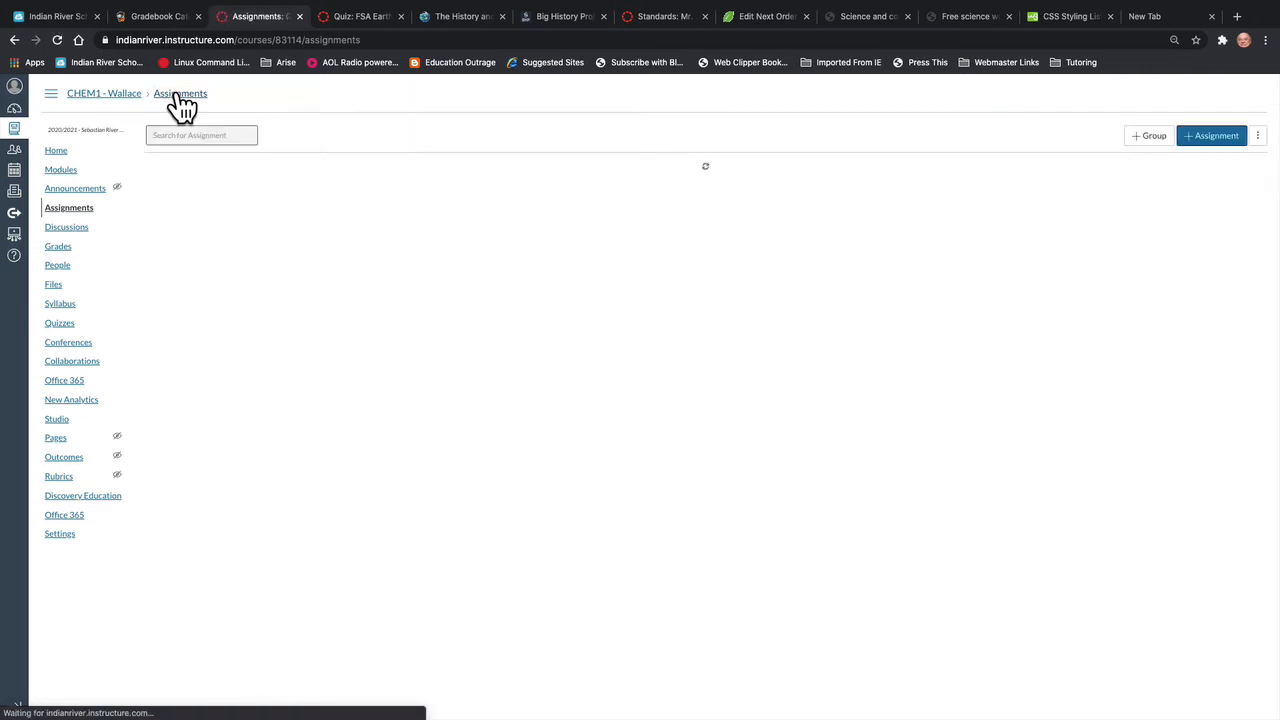
{"action": "left_click_drag", "start_coordinate": [180, 97], "coordinate": [240, 189]}
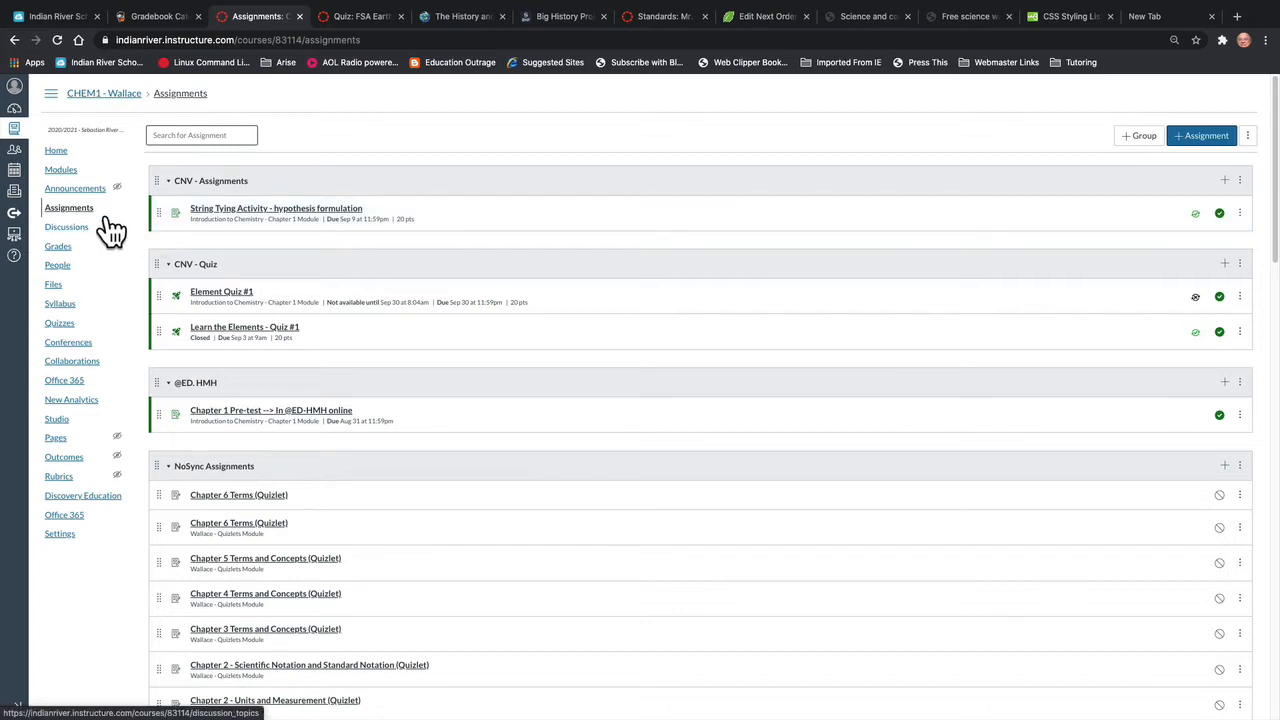
{"action": "left_click", "coordinate": [60, 247]}
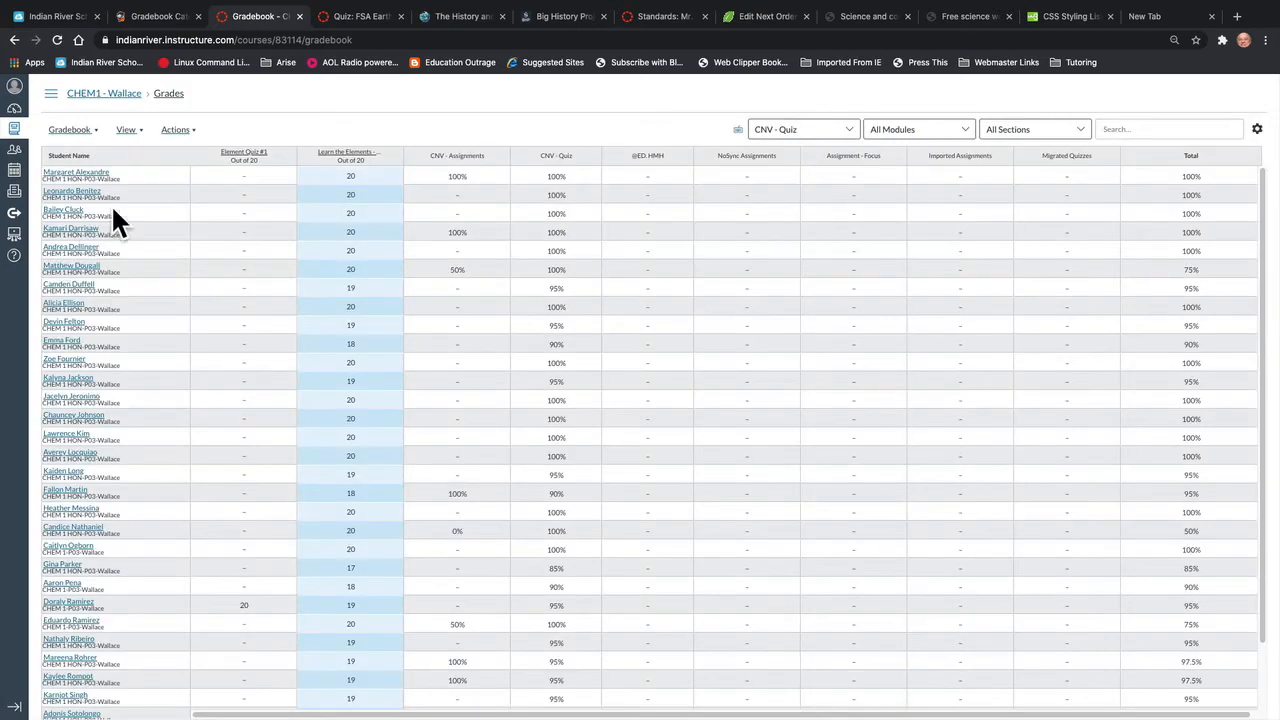
{"action": "left_click", "coordinate": [197, 136]}
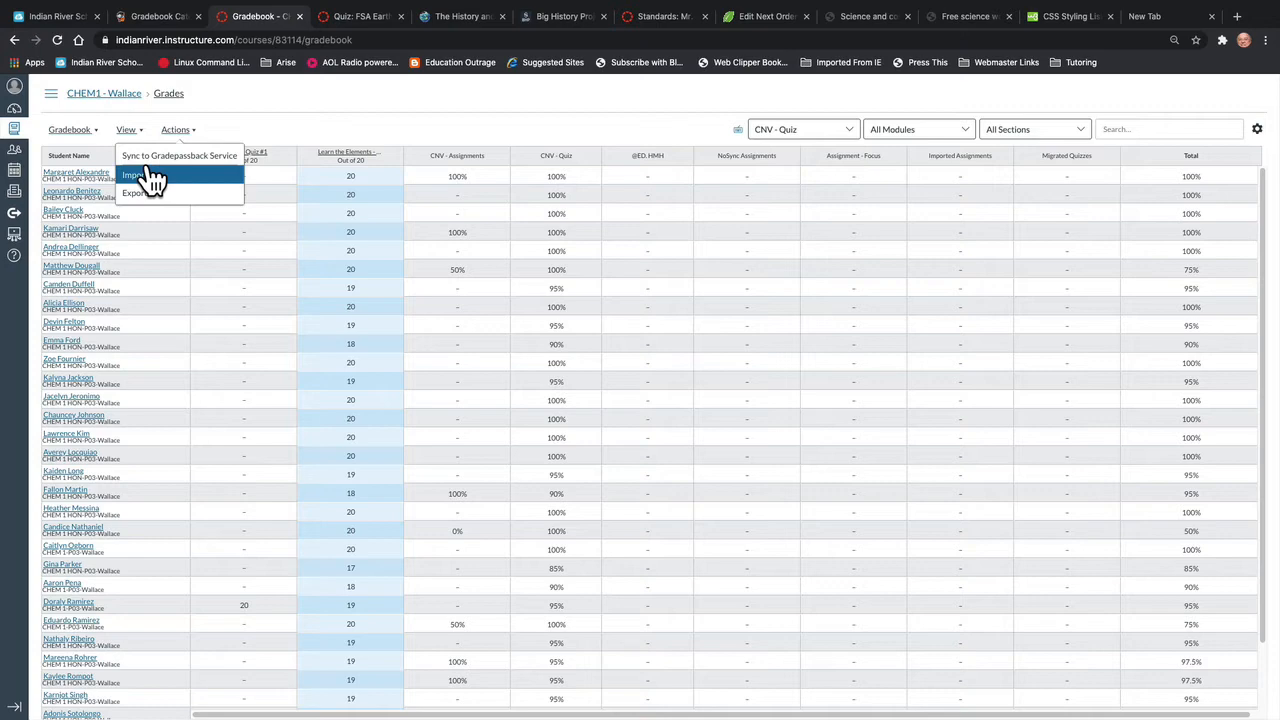
{"action": "left_click", "coordinate": [176, 157]}
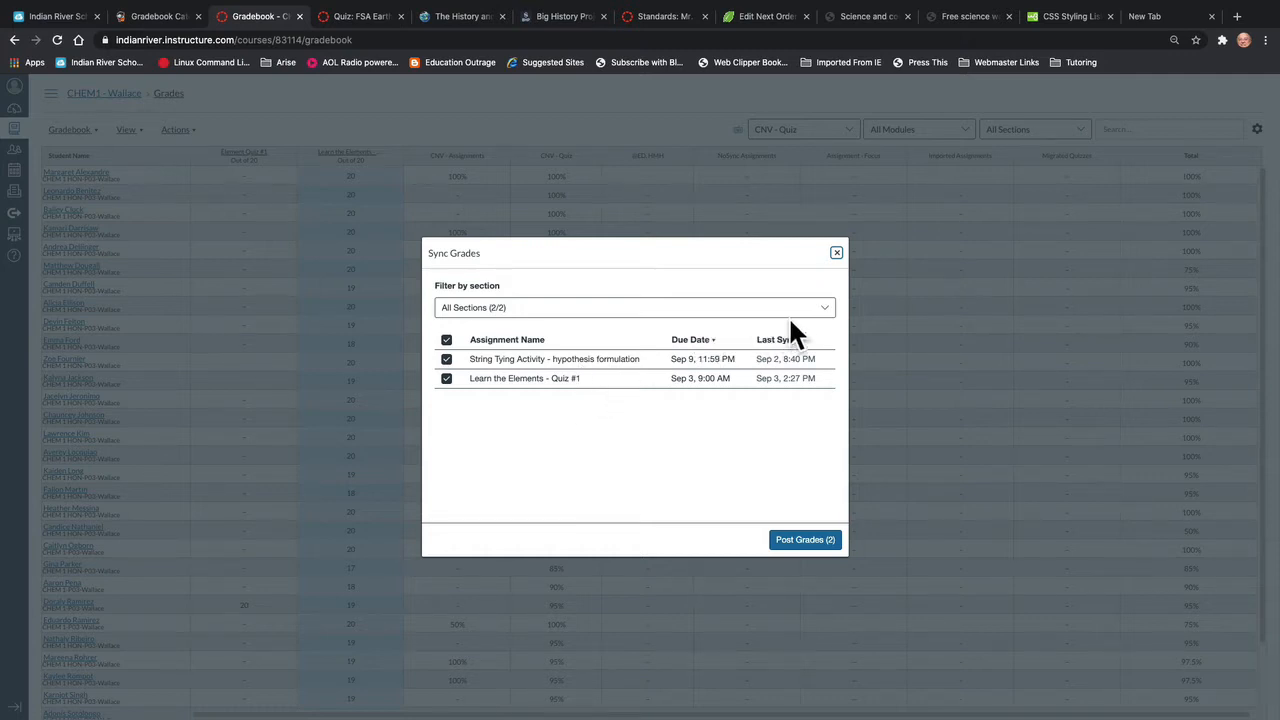
Keep the sync on all sections, select only Learn the Elements - Quiz #1, and post its grades
{"action": "left_click", "coordinate": [824, 310]}
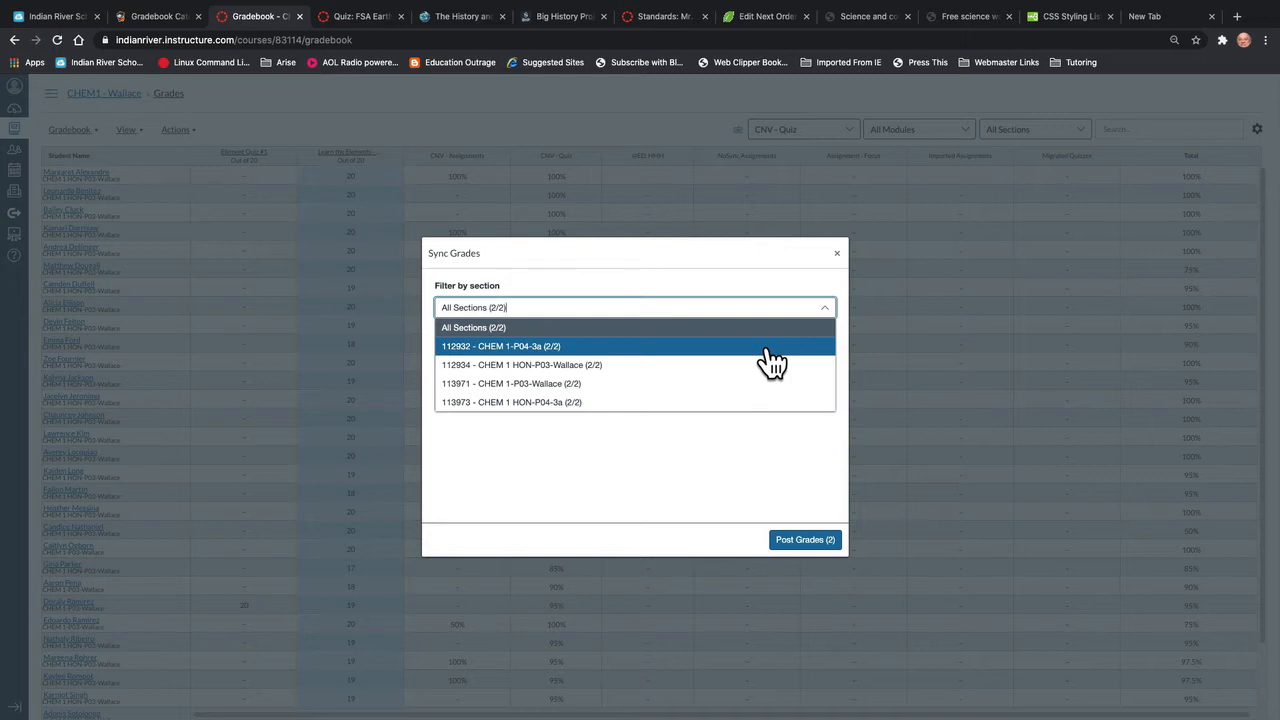
{"action": "left_click", "coordinate": [797, 305]}
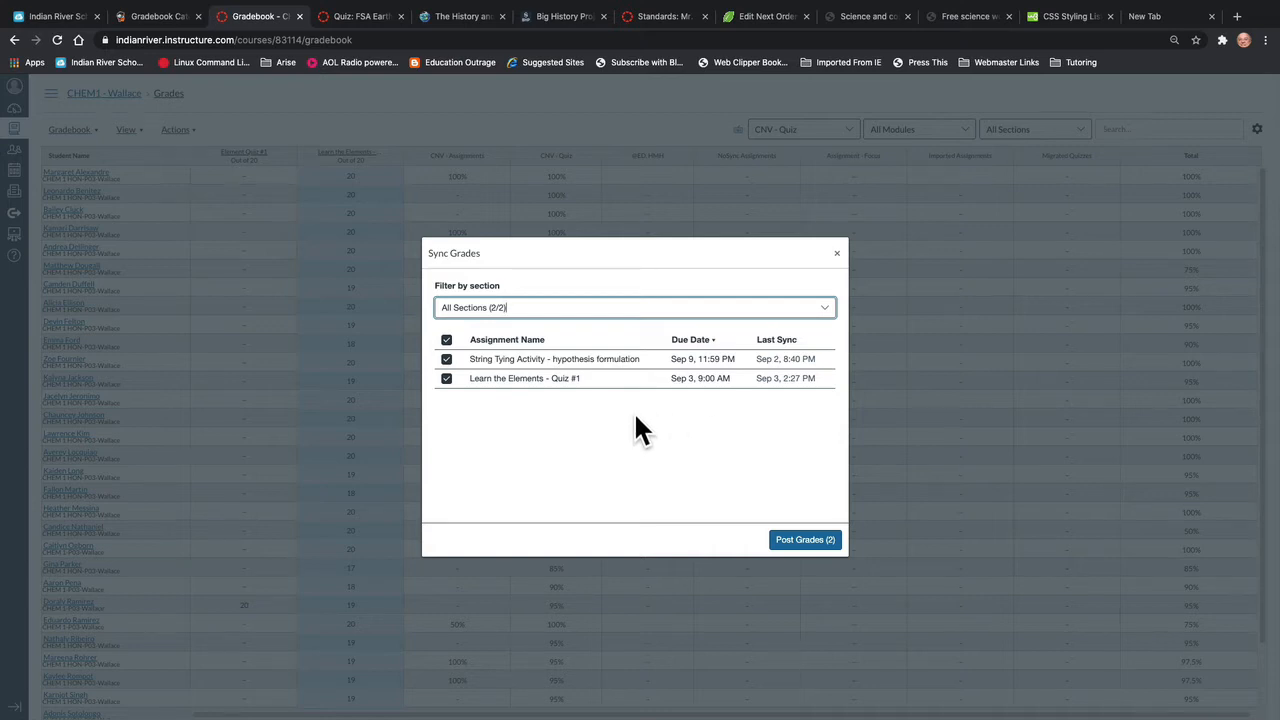
{"action": "left_click", "coordinate": [446, 340]}
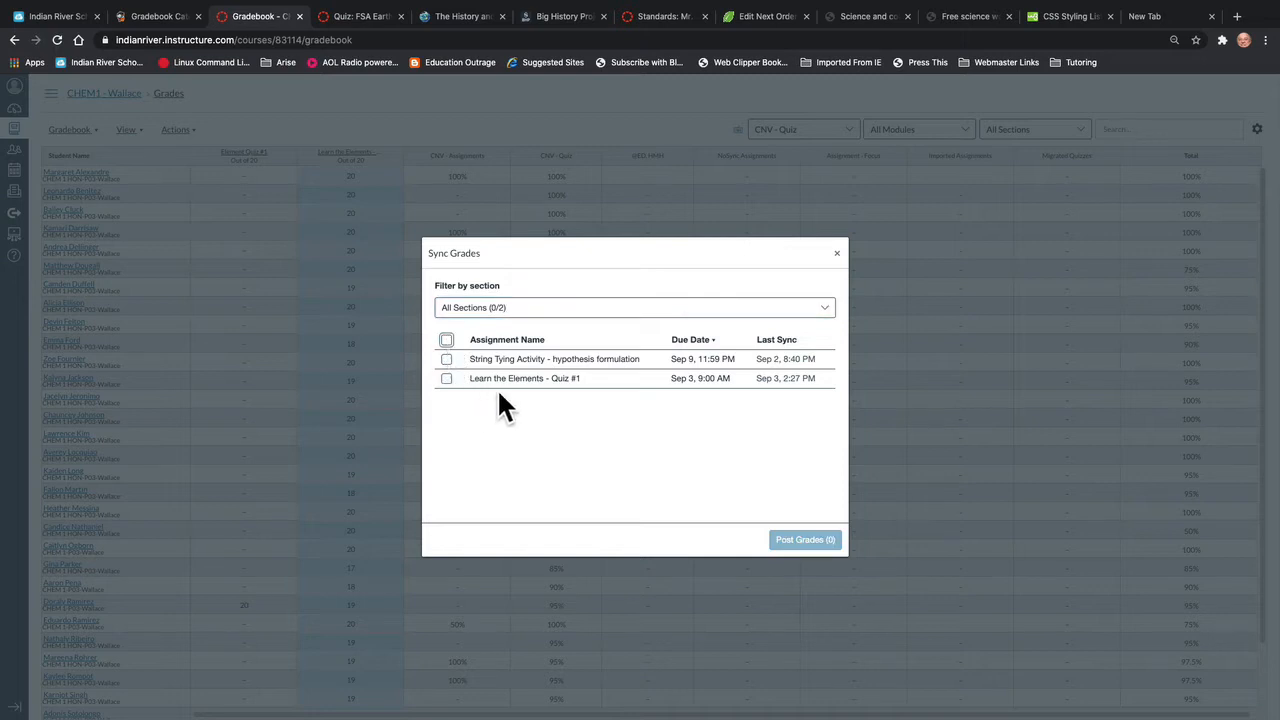
{"action": "left_click", "coordinate": [446, 378]}
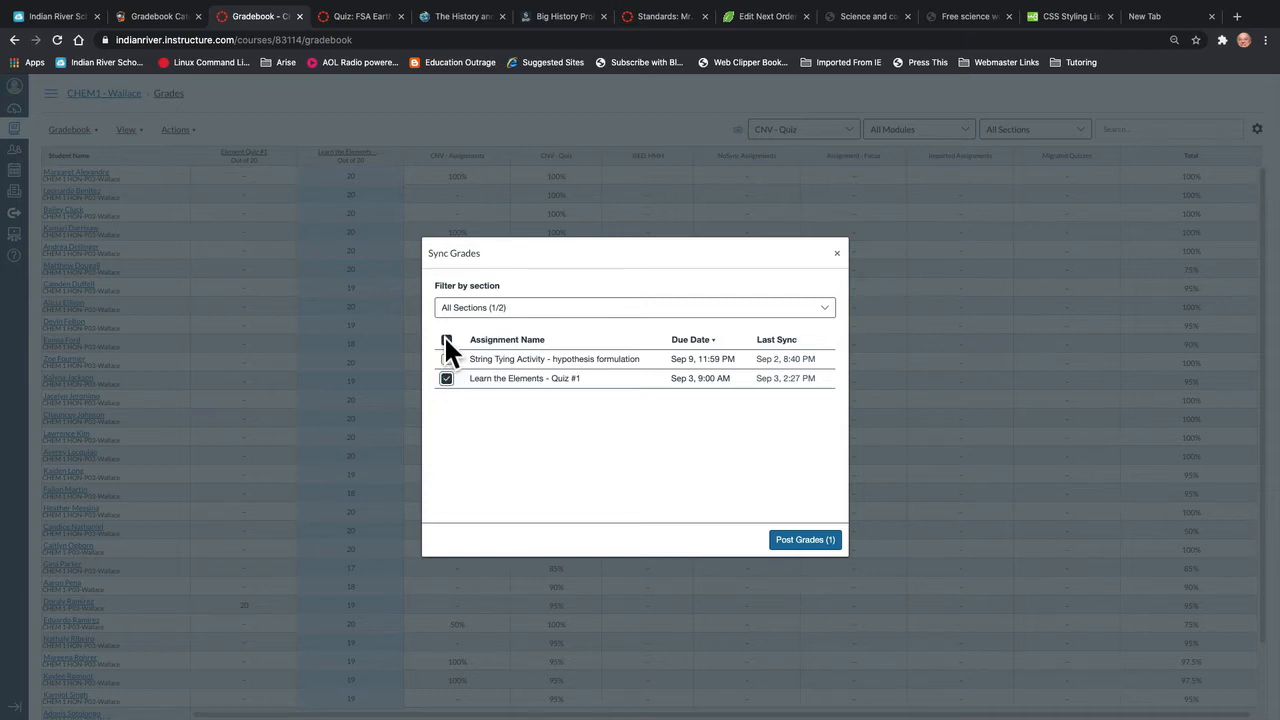
{"action": "left_click", "coordinate": [446, 340]}
{"action": "left_click", "coordinate": [806, 545]}
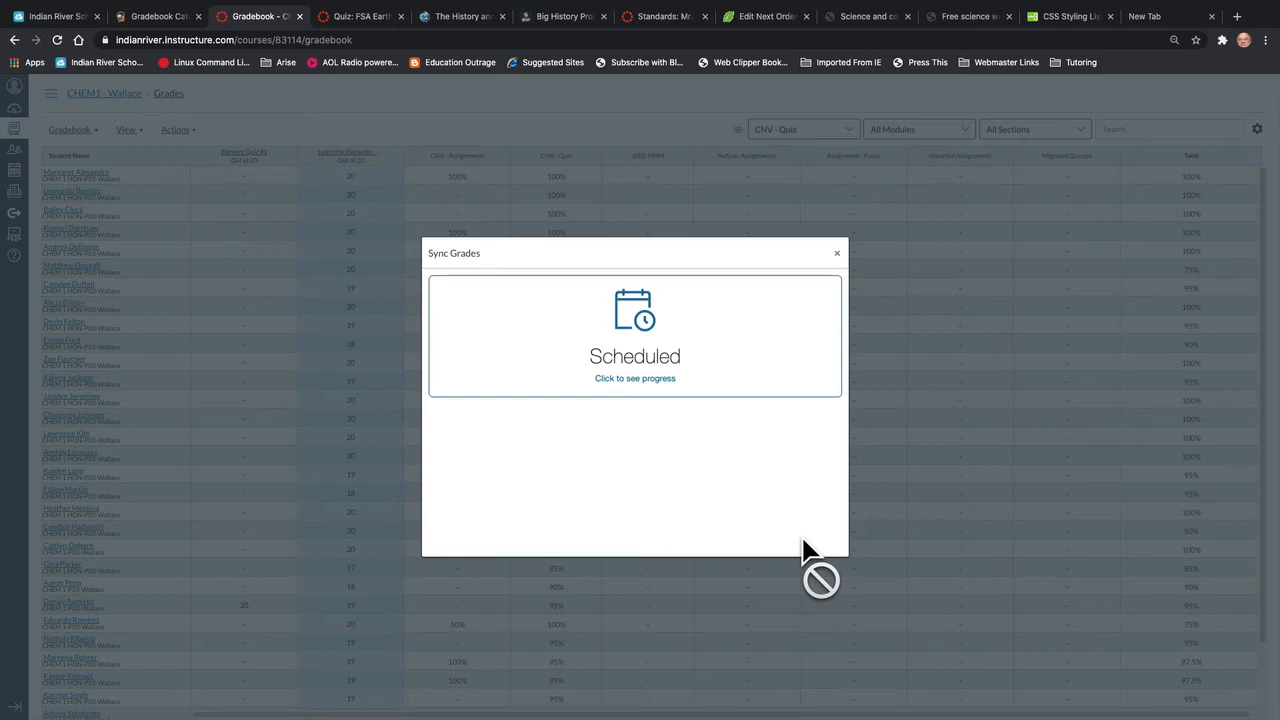
Open the progress view of the scheduled grade sync and refresh its history
{"action": "left_click", "coordinate": [640, 384]}
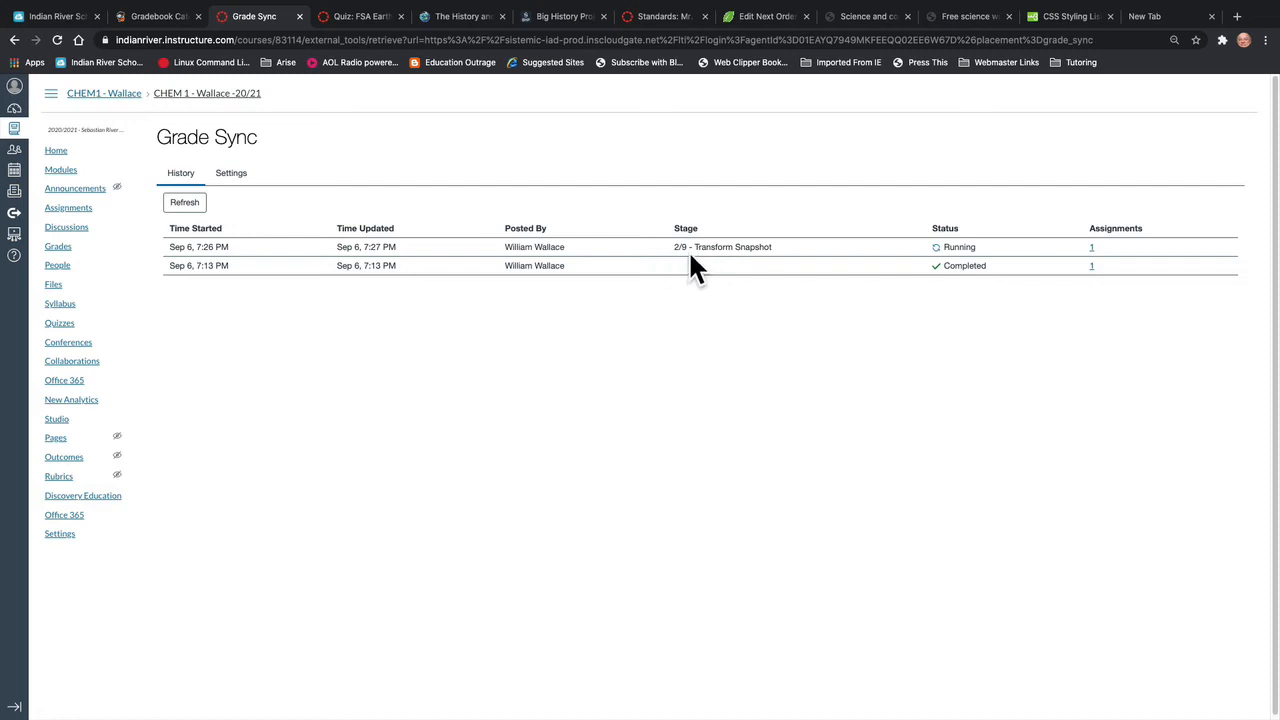
{"action": "left_click", "coordinate": [185, 204]}
{"action": "left_click", "coordinate": [189, 208]}
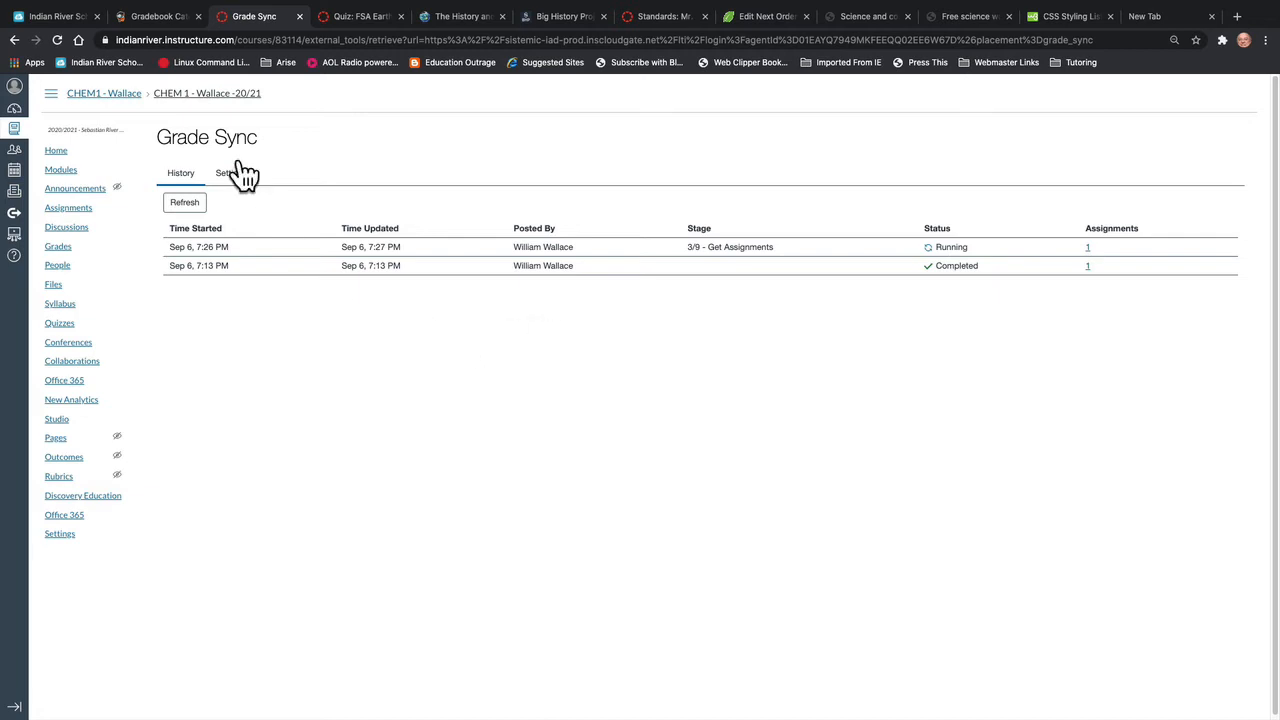
Switch to Focus and open the class's Gradebook to view the synced assignment columns
{"action": "left_click", "coordinate": [160, 18]}
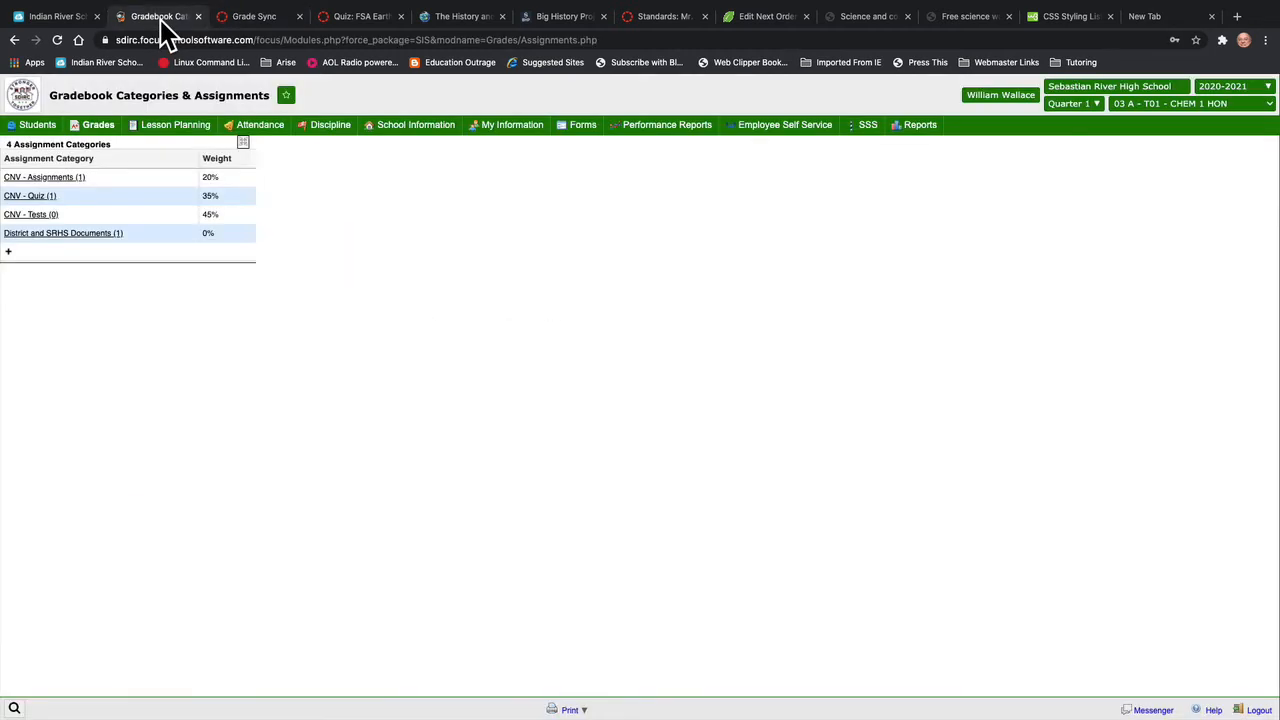
{"action": "left_click", "coordinate": [103, 130]}
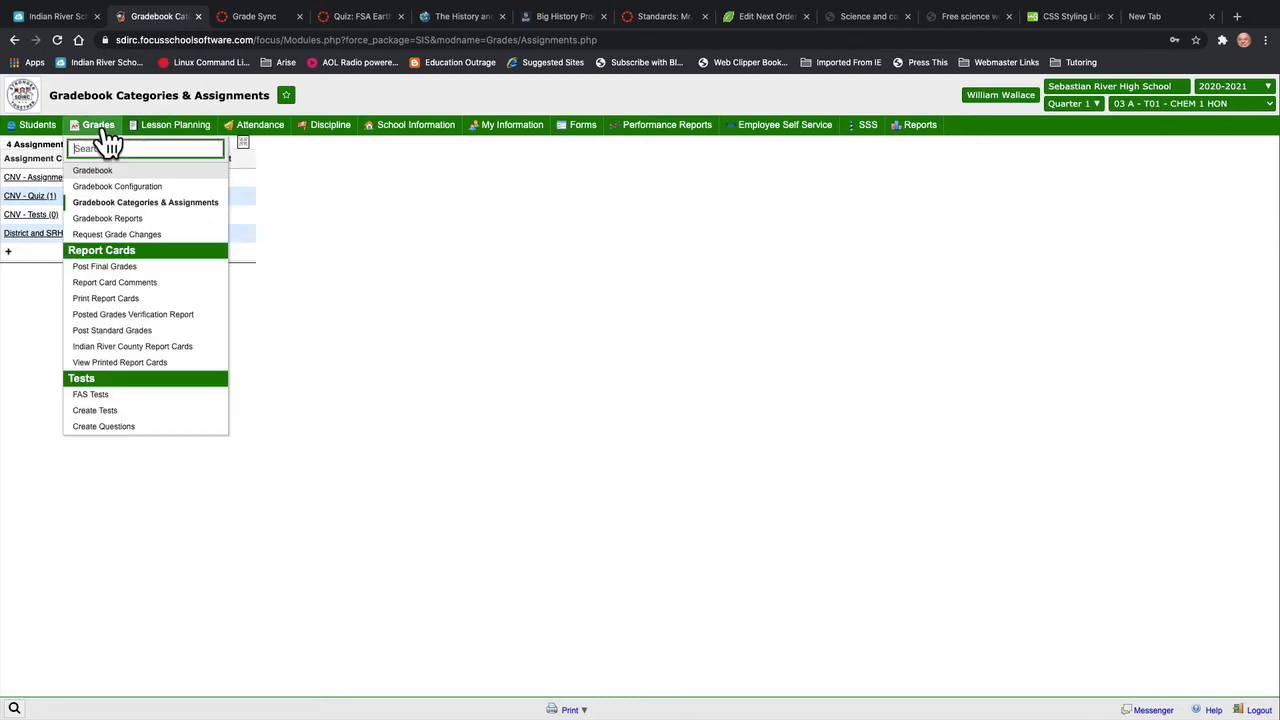
{"action": "left_click", "coordinate": [100, 172]}
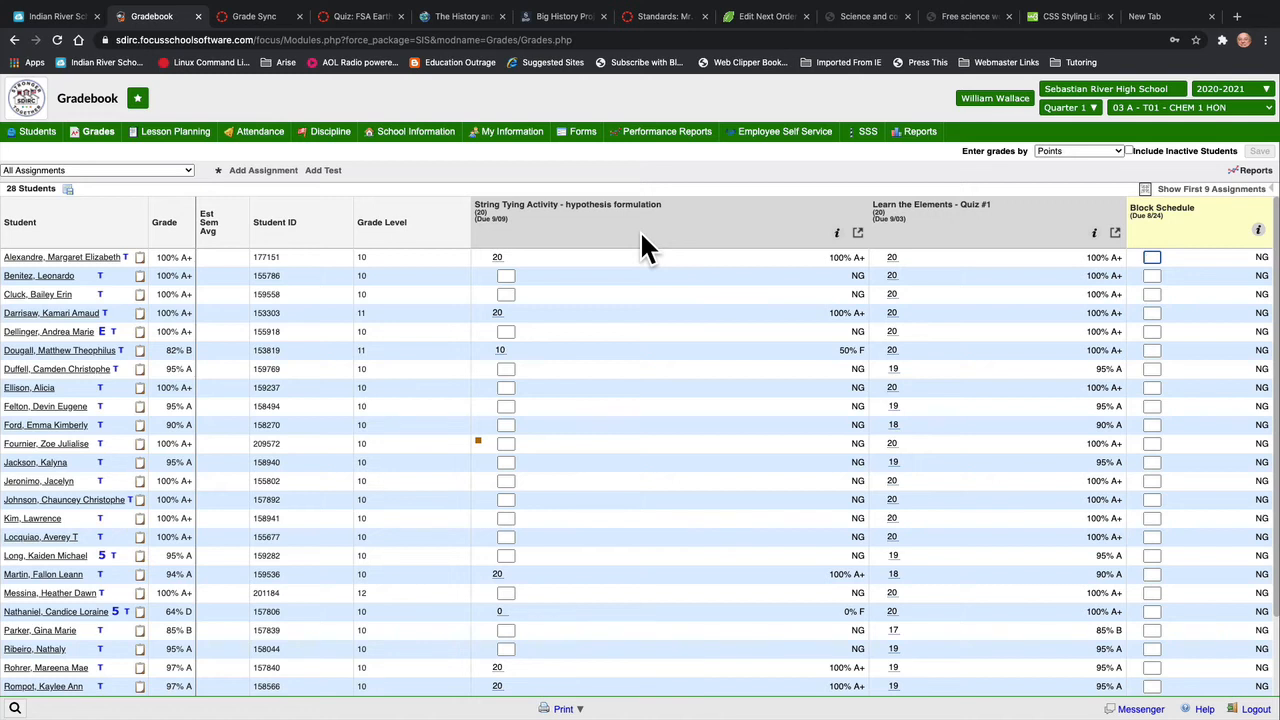
Try the external link of the String Tying Activity column, close the page it opens, and look through the students' synced scores
{"action": "left_click", "coordinate": [858, 233]}
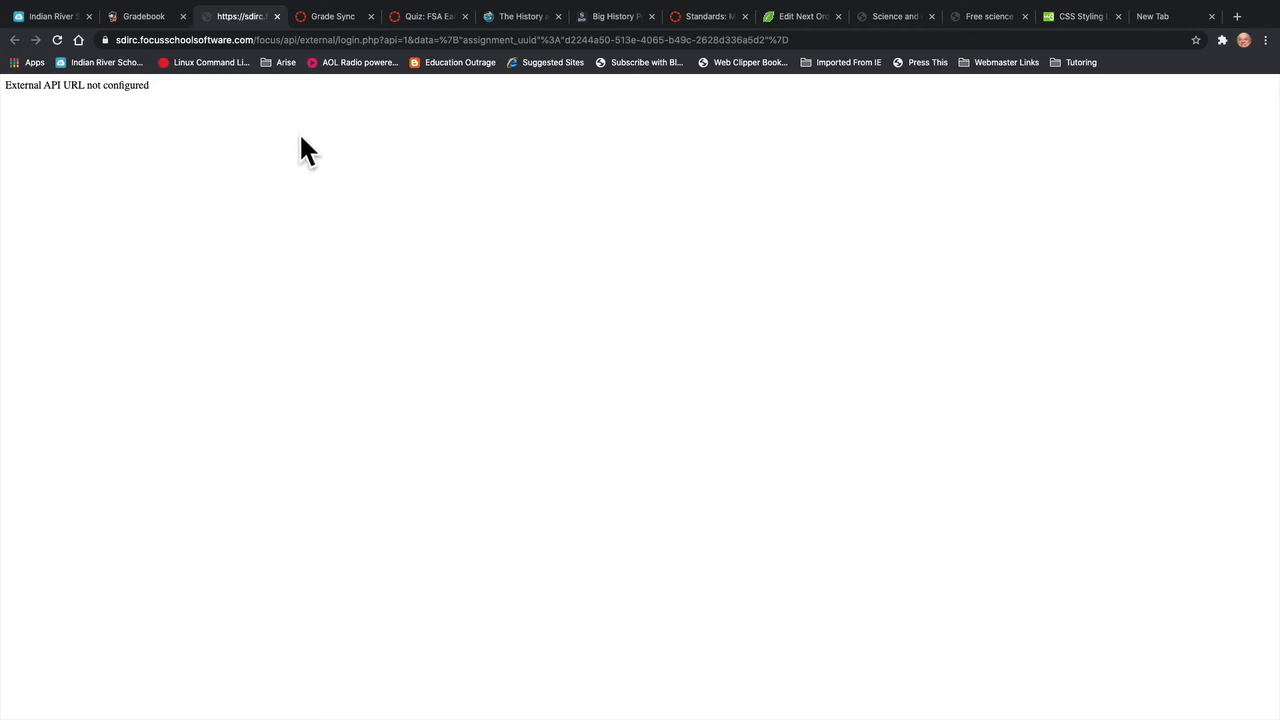
{"action": "left_click", "coordinate": [277, 16]}
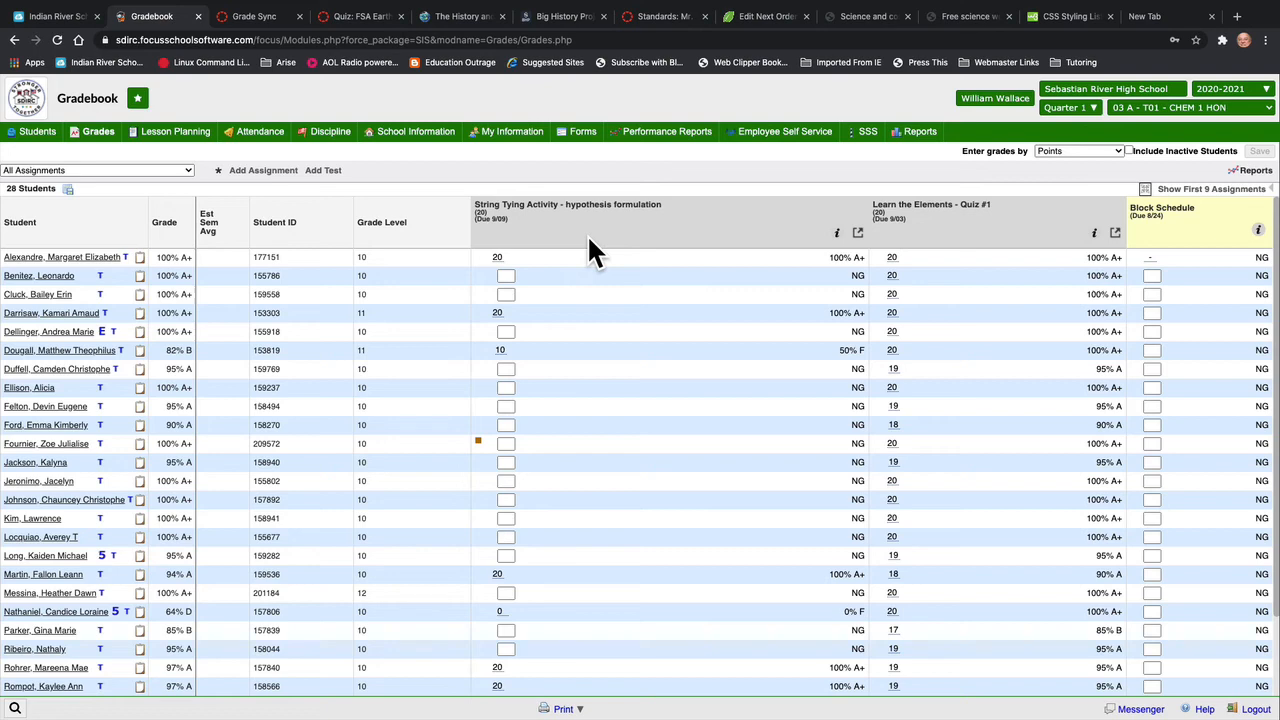
{"action": "scroll", "coordinate": [995, 300], "scroll_direction": "down", "scroll_amount": 3}
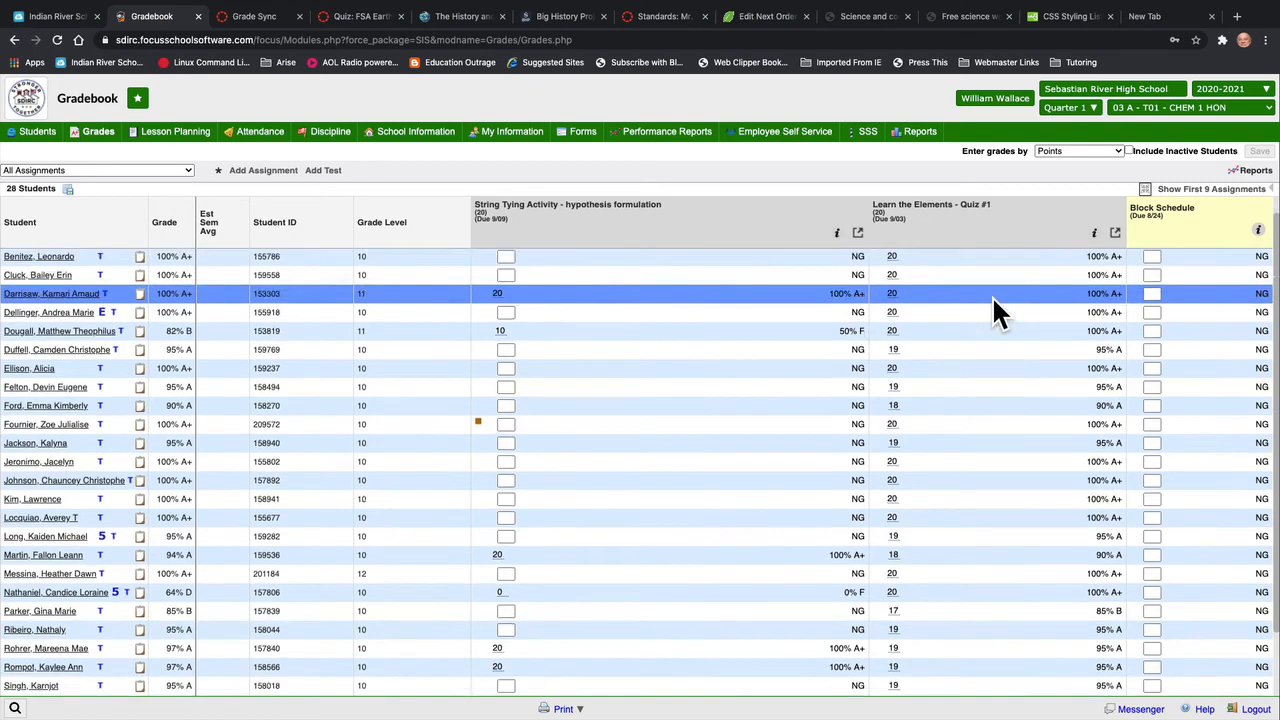
{"action": "scroll", "coordinate": [992, 296], "scroll_direction": "up", "scroll_amount": 3}
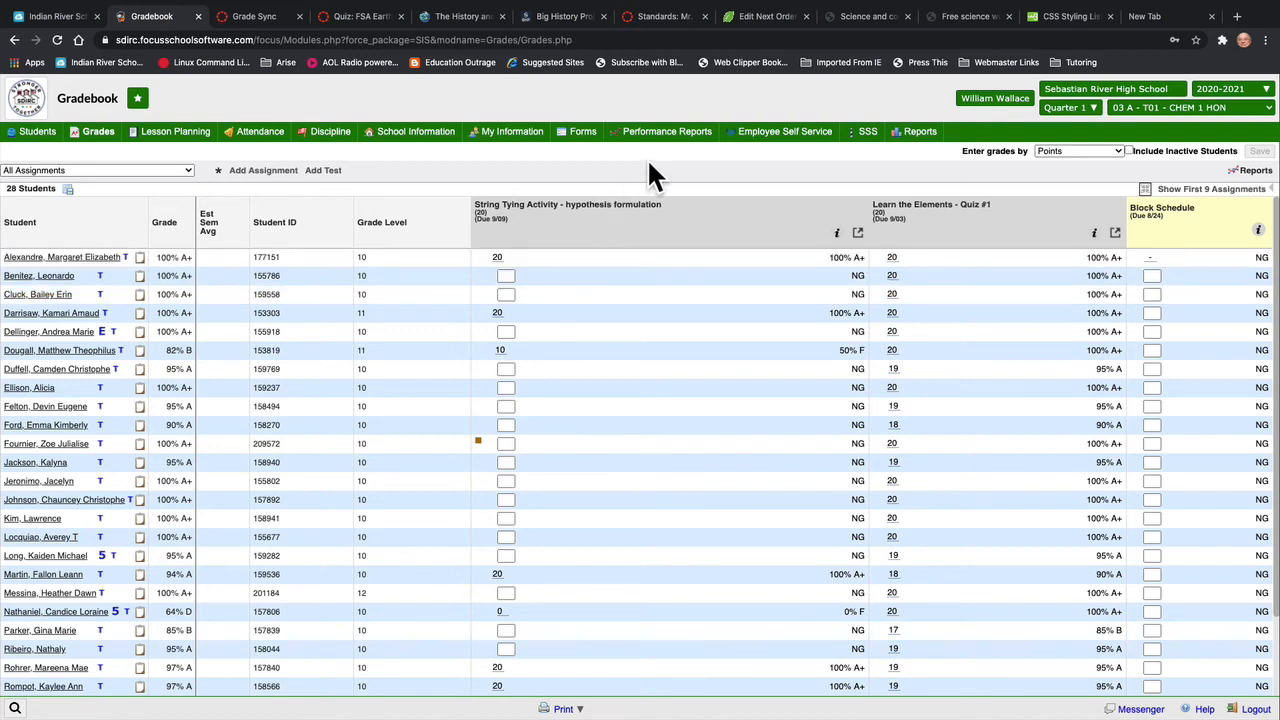
Switch back to Canvas, refresh the Grade Sync history, and check which assignments the latest sync included
{"action": "left_click", "coordinate": [260, 17]}
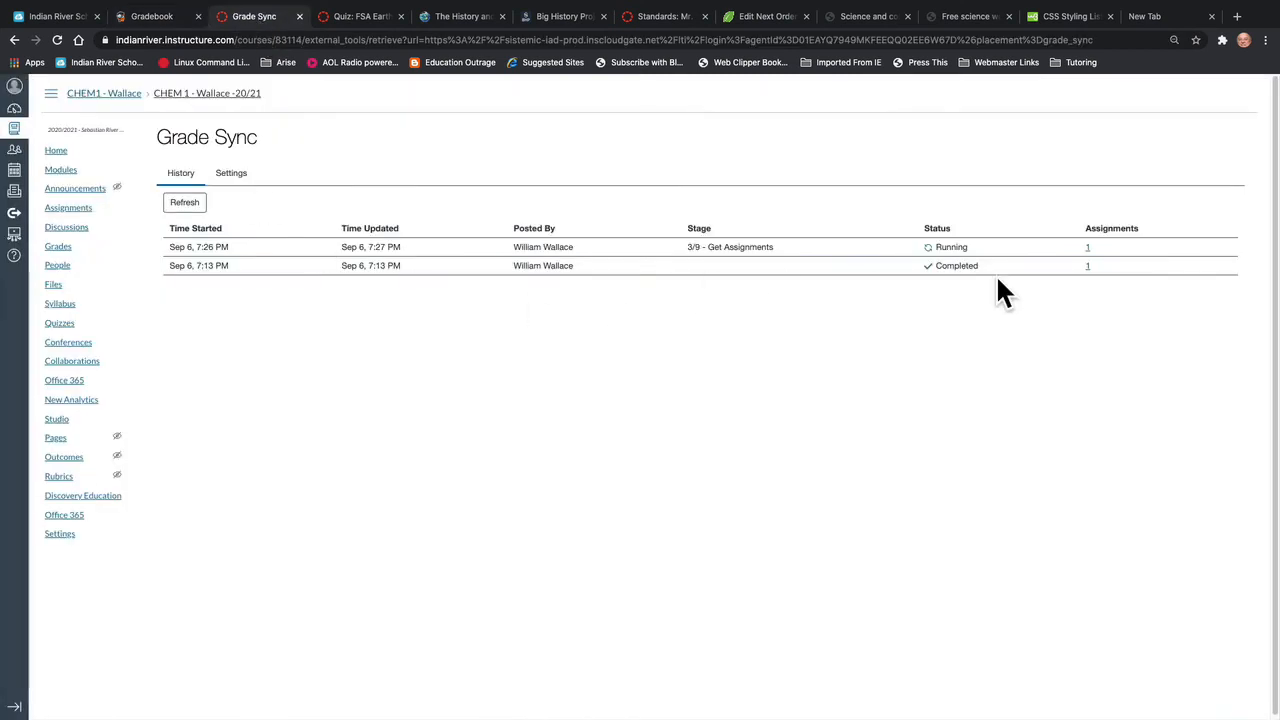
{"action": "left_click", "coordinate": [186, 202]}
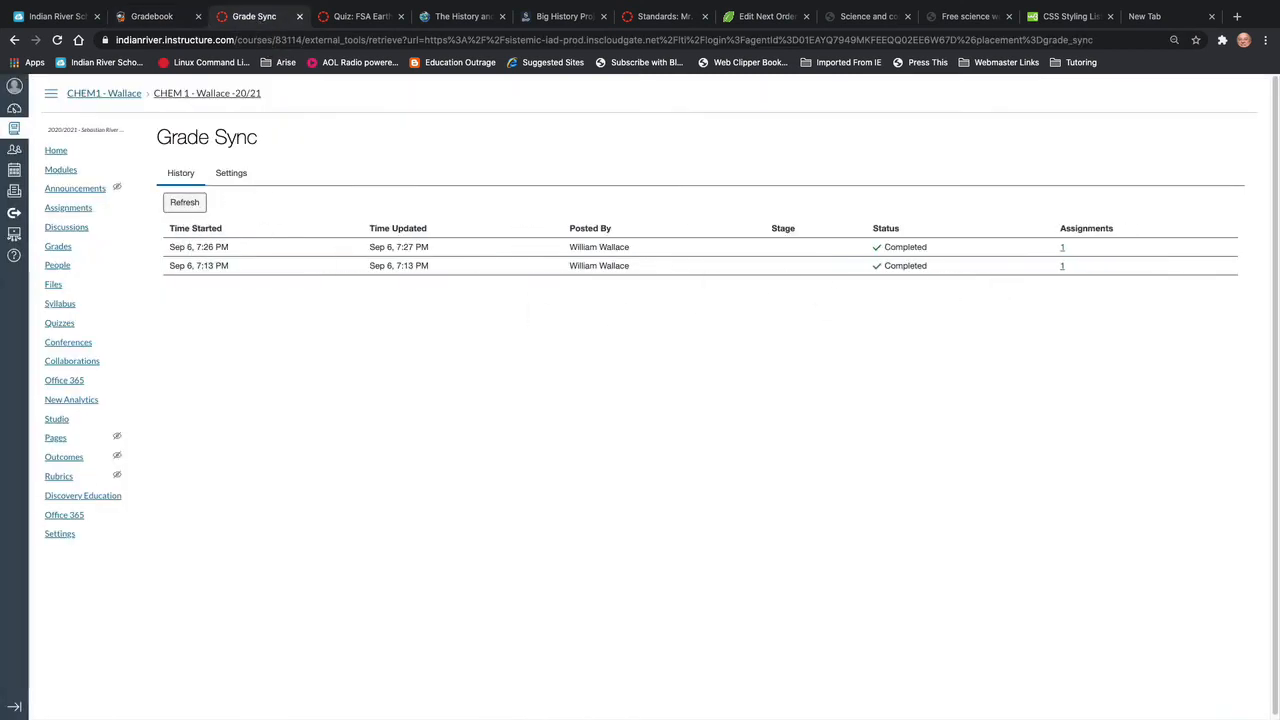
{"action": "left_click", "coordinate": [1062, 252]}
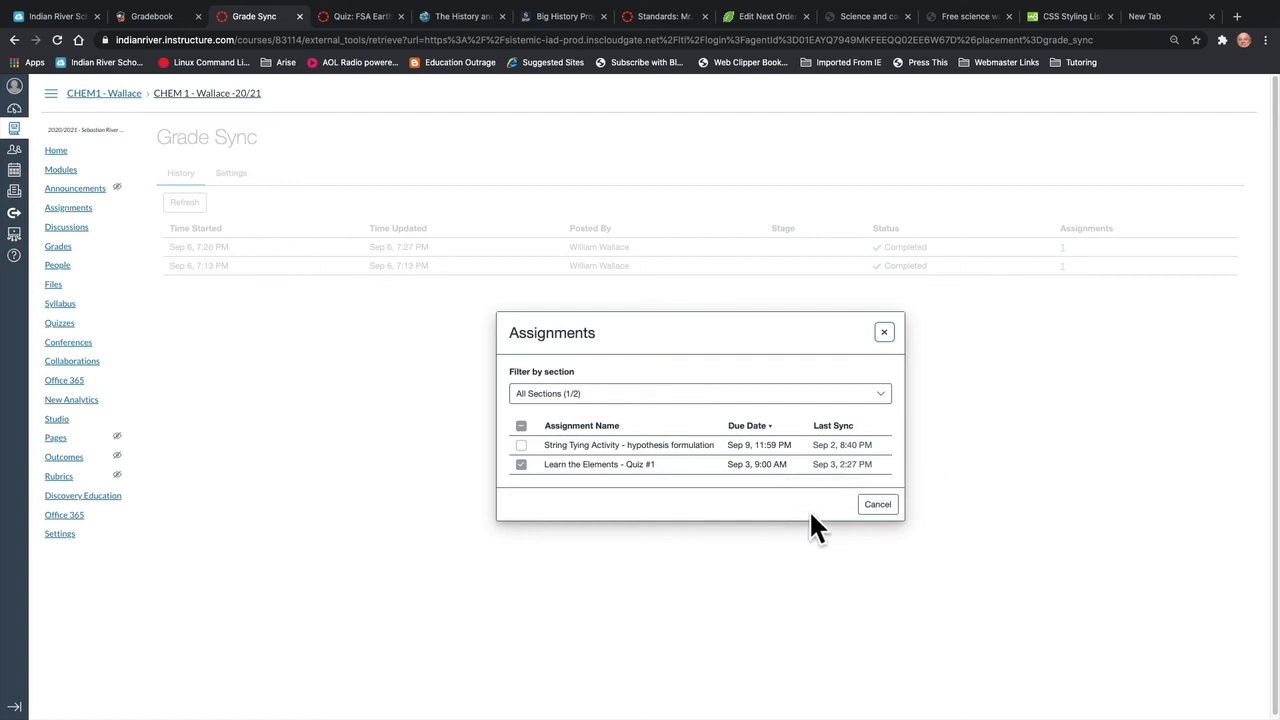
{"action": "left_click", "coordinate": [872, 507]}
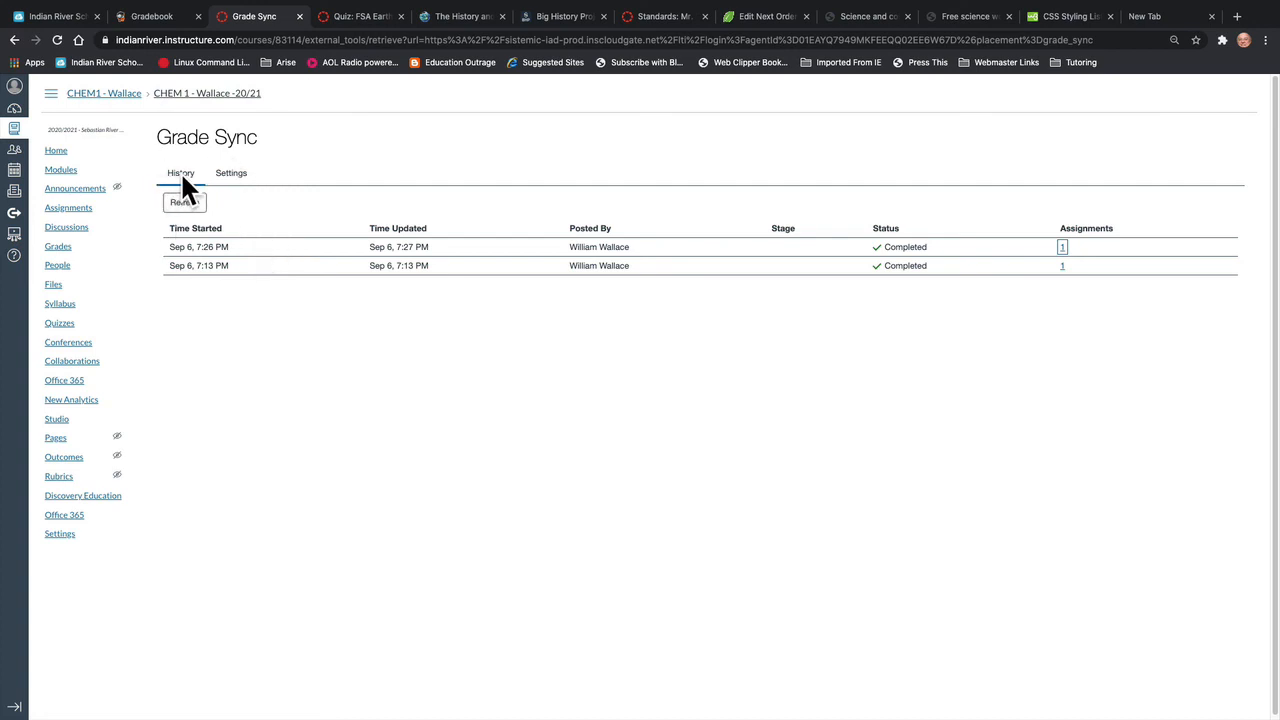
View the Grade Sync settings with the Remaster Grade Passback option, and return to the sync history
{"action": "left_click", "coordinate": [233, 173]}
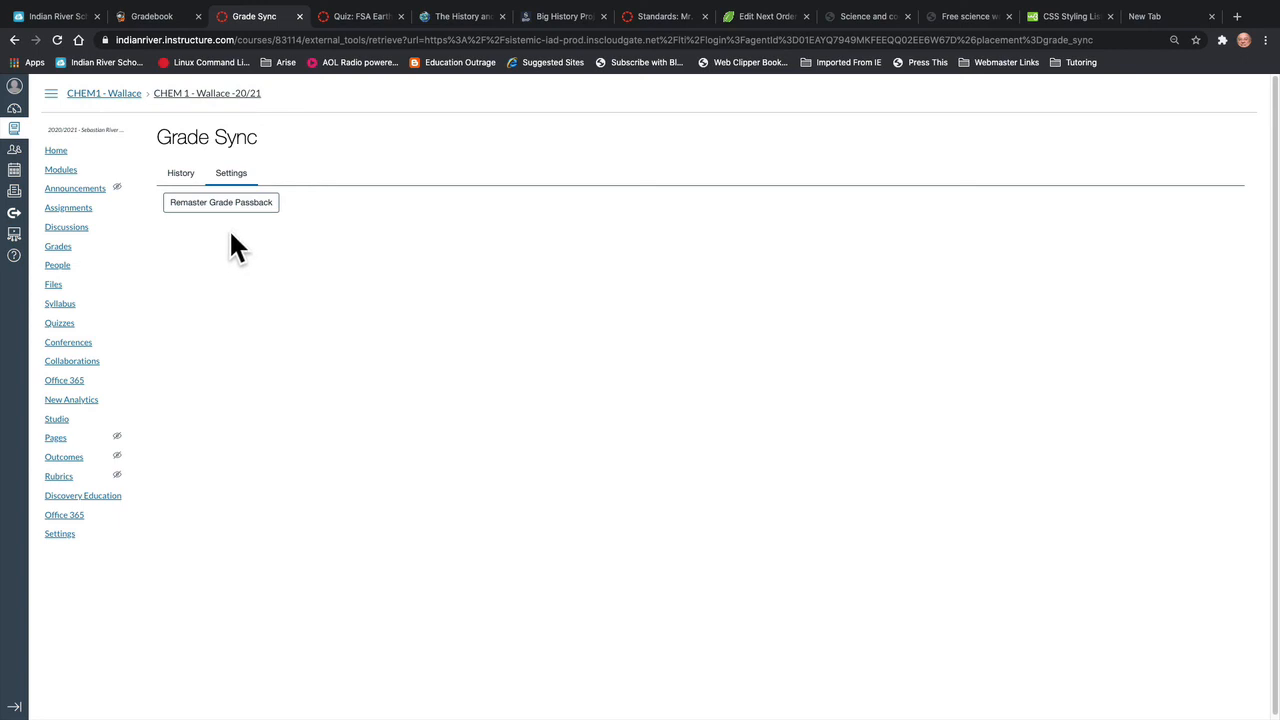
{"action": "left_click", "coordinate": [180, 173]}
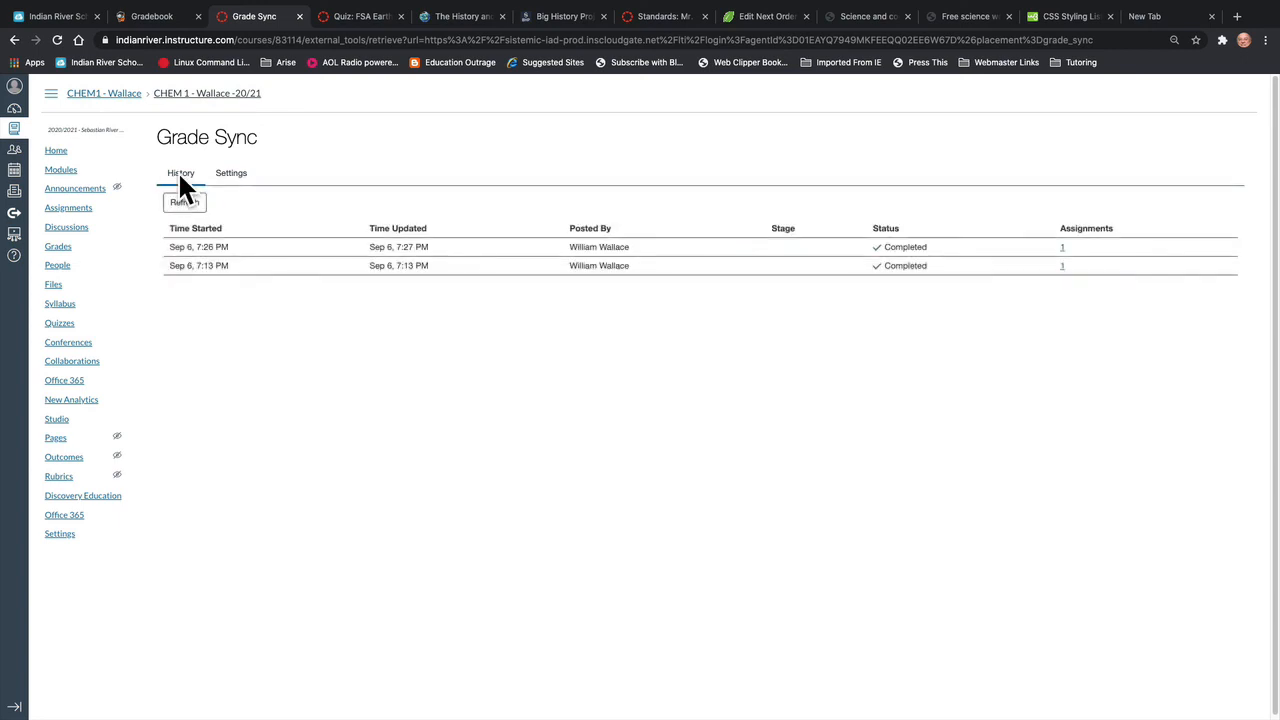